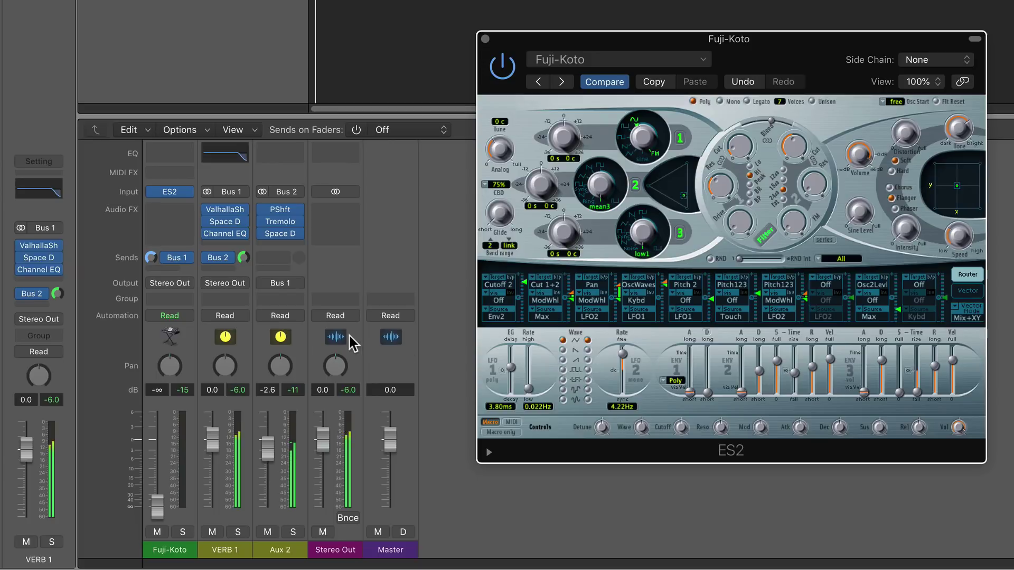
Lower the Bus 2 send level on the VERB 1 channel.
left_click_drag(243, 257, 243, 285)
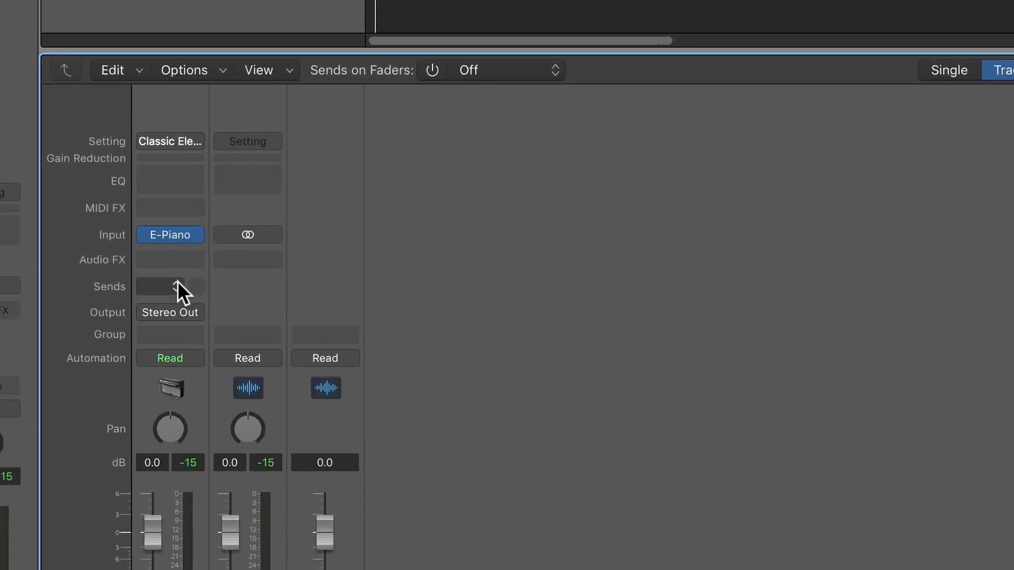
Add a send to Bus 1 on the electric piano channel.
left_click(178, 287)
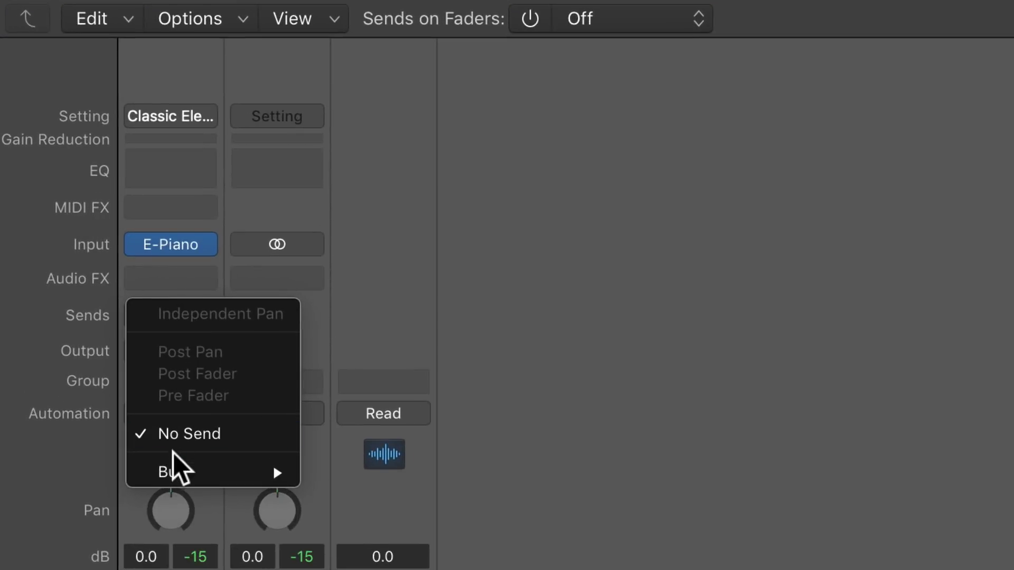
mouse_move(175, 401)
left_click(436, 38)
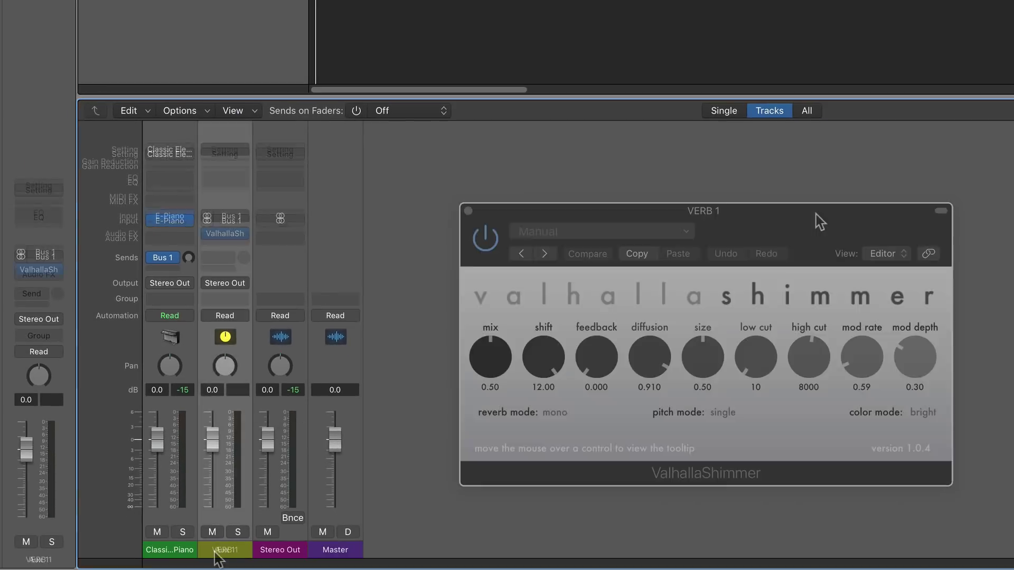
Set the ValhallaShimmer mix to 1.00 and raise the electric piano's Bus 1 send level.
left_click_drag(500, 366, 512, 267)
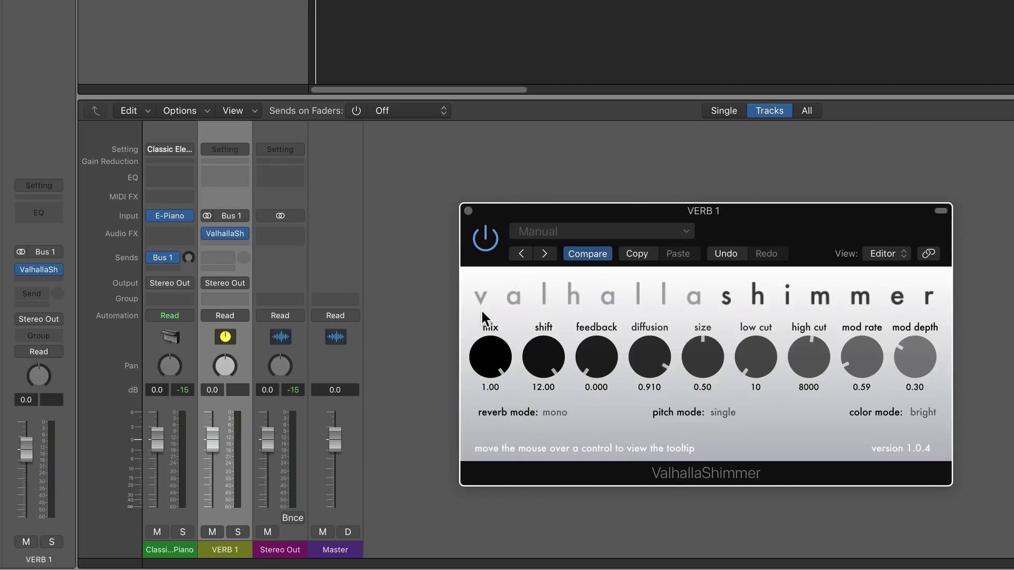
left_click_drag(189, 259, 207, 161)
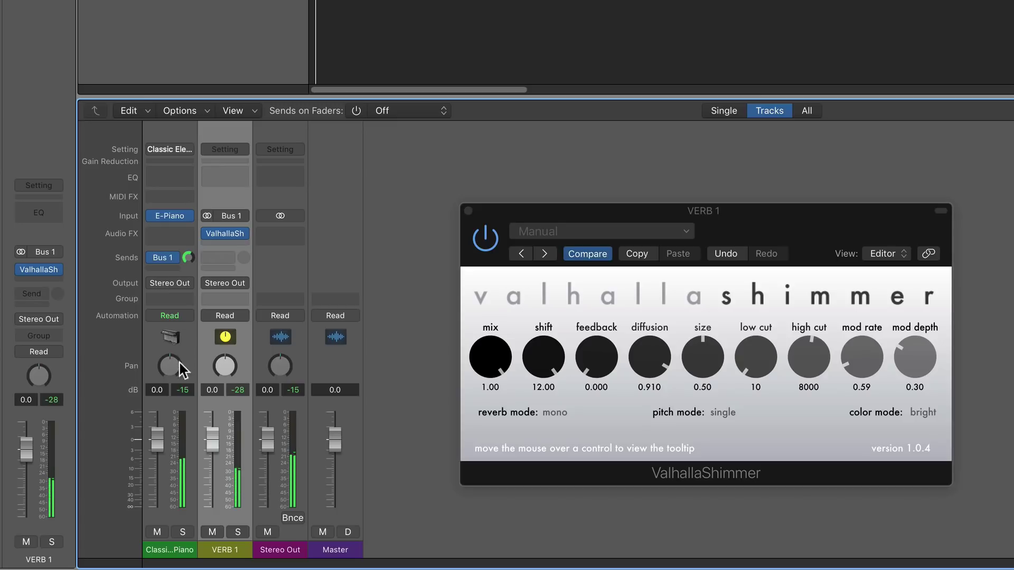
Switch the electric piano's Bus 1 send to Pre Fader and adjust its send level.
mouse_move(178, 260)
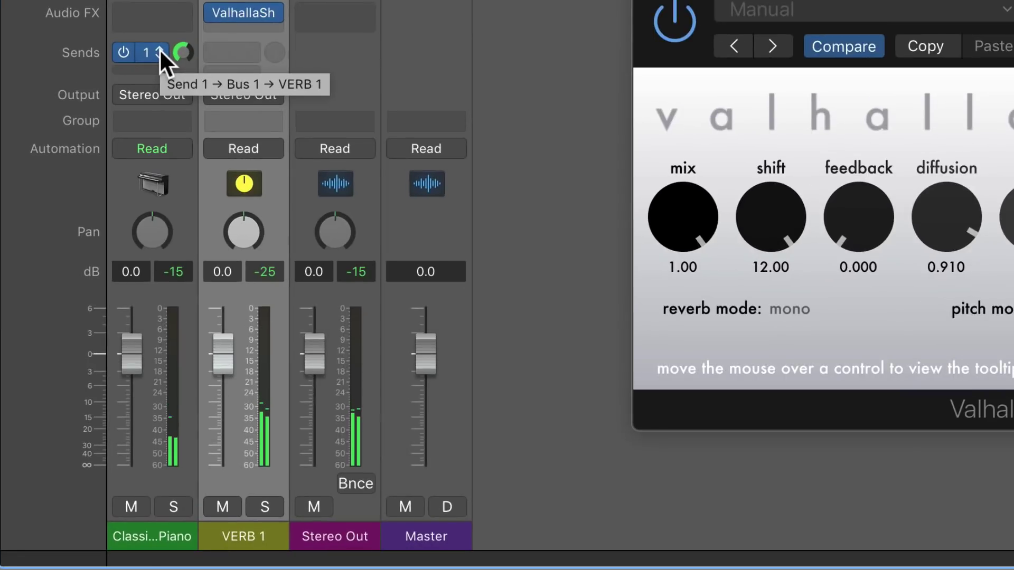
left_click(174, 256)
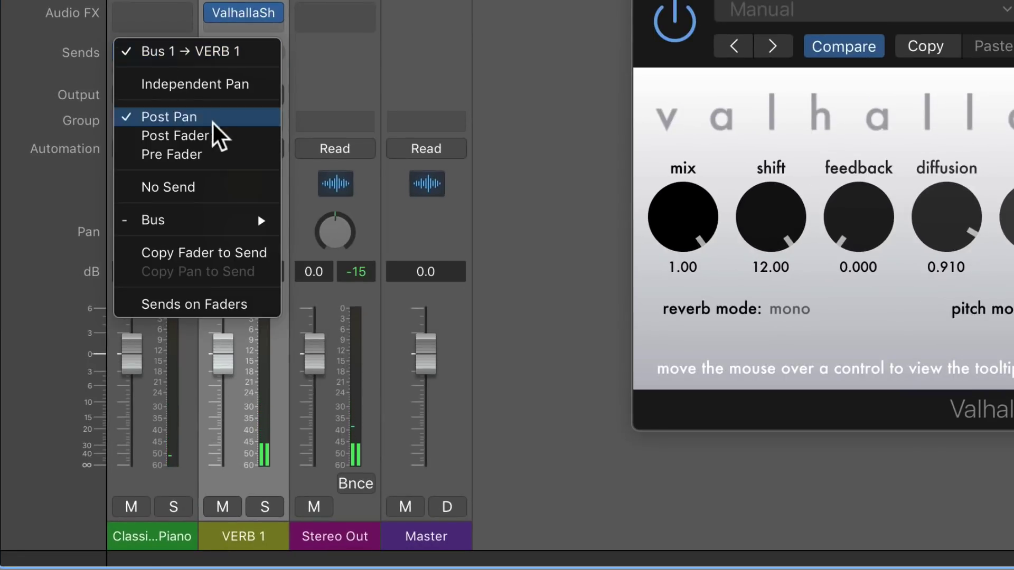
left_click(216, 153)
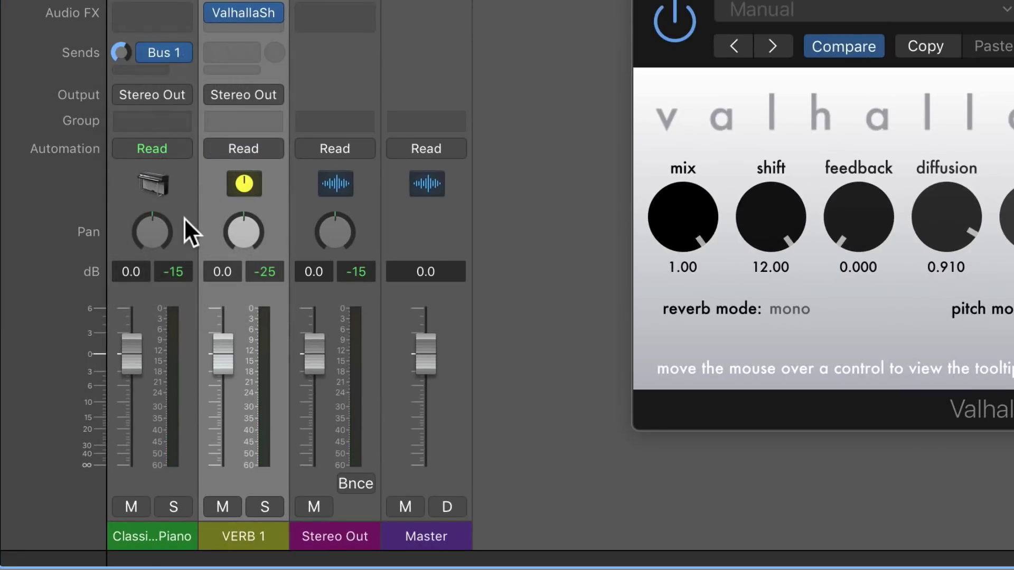
left_click_drag(121, 54, 121, 162)
Drop the electric piano's fader to -∞, bring it back up to -5.8 dB, and trim its Bus 1 send.
left_click_drag(134, 351, 126, 568)
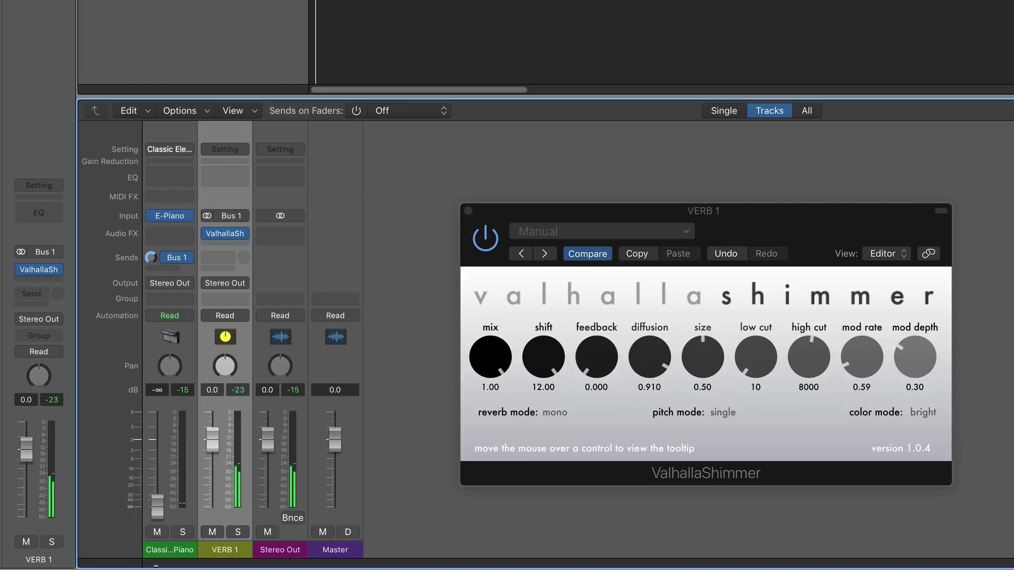
left_click_drag(156, 567, 165, 479)
mouse_move(151, 255)
left_mouse_down()
mouse_move(149, 245)
mouse_move(149, 261)
left_mouse_up()
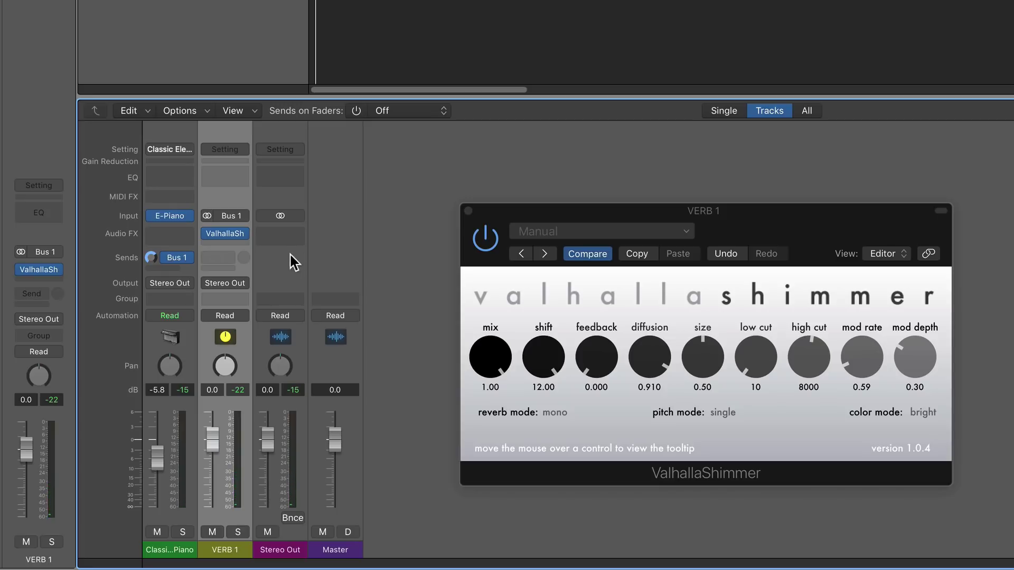
Add a send to Bus 2 on the VERB 1 channel.
left_click(227, 259)
mouse_move(258, 348)
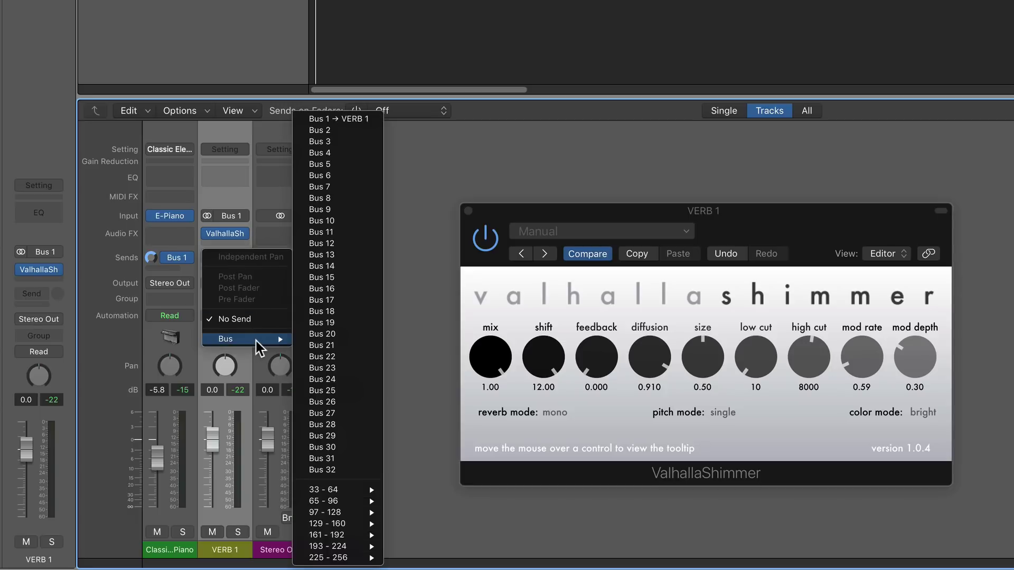
left_click(334, 130)
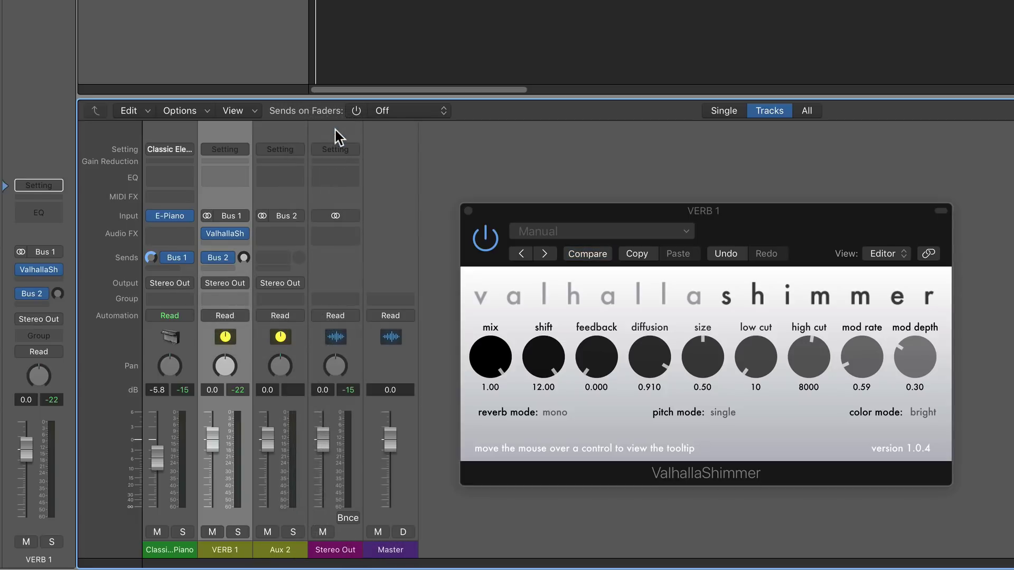
Insert a stereo Pitch Shifter on Aux 2 with the Pitch Tracking +12st setting, close it, and play the project.
left_click(283, 233)
mouse_move(315, 307)
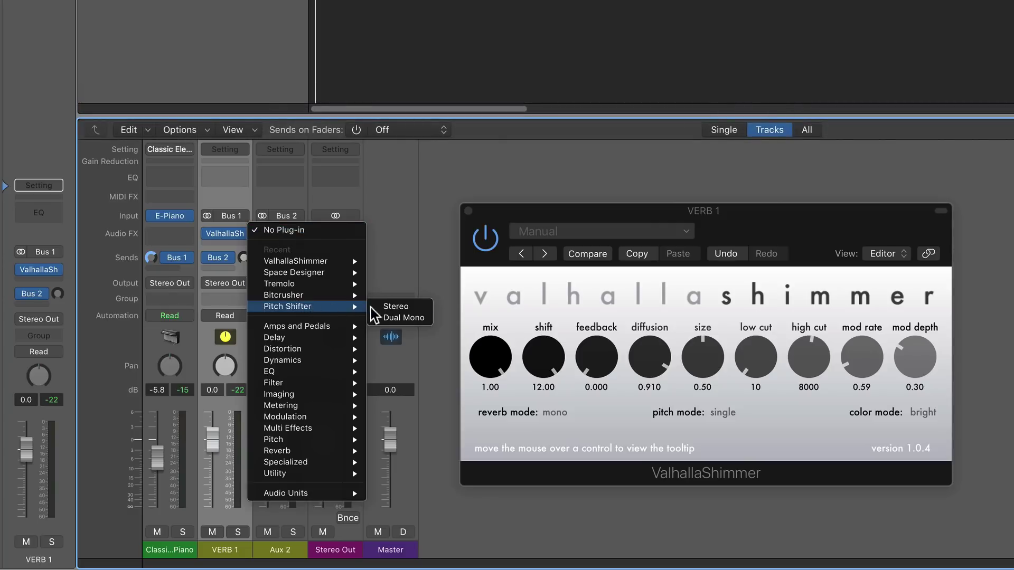
left_click(386, 309)
left_click(649, 191)
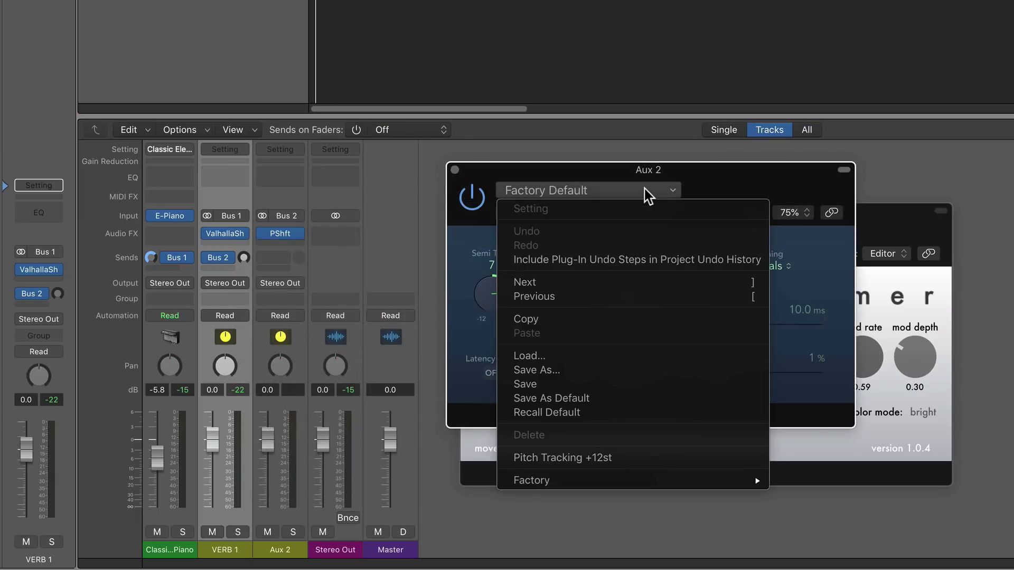
left_click(616, 458)
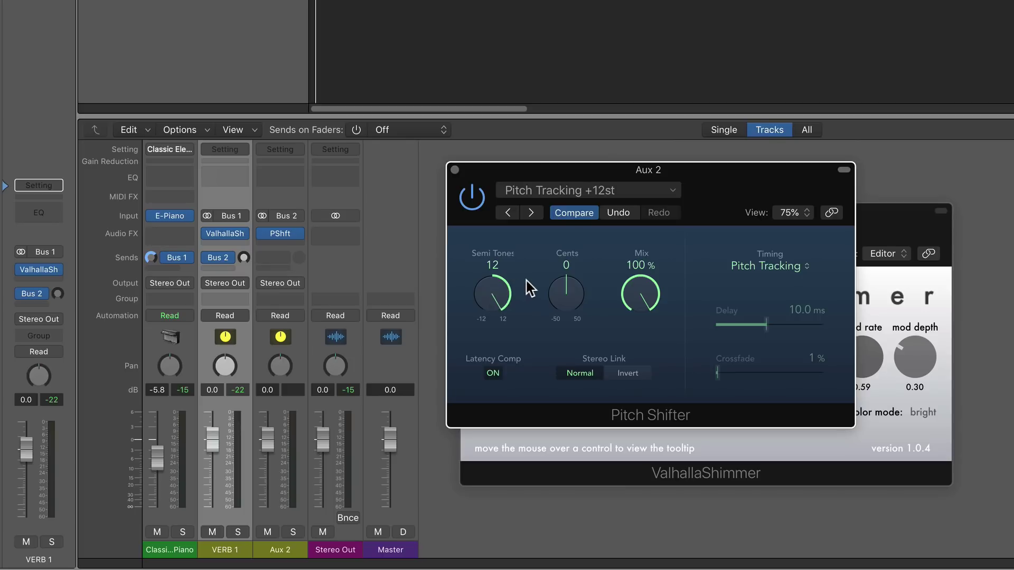
key("super+w")
key("space")
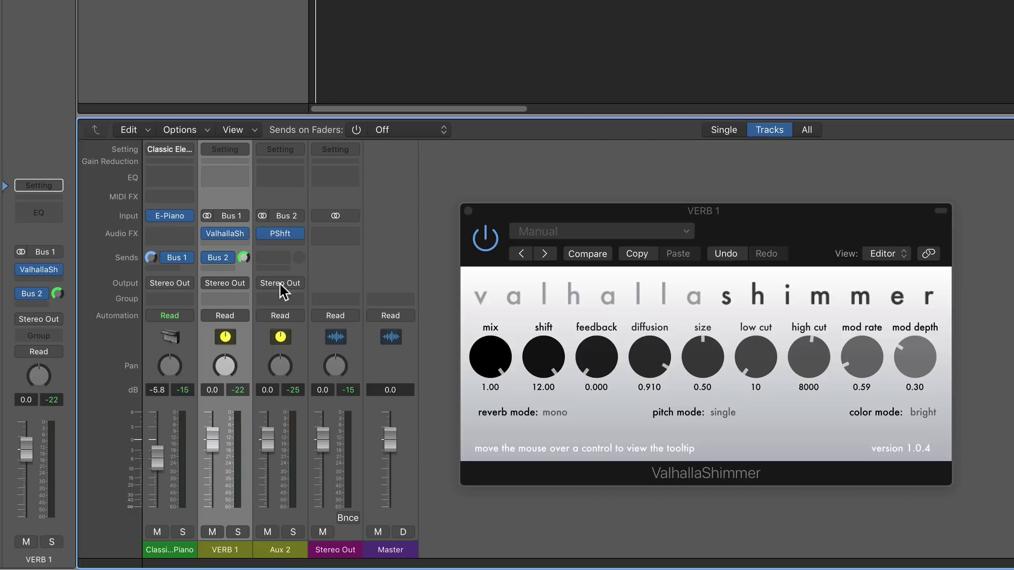
Route the output of Aux 2 to Bus 1 so that it feeds back into VERB 1.
left_click(280, 284)
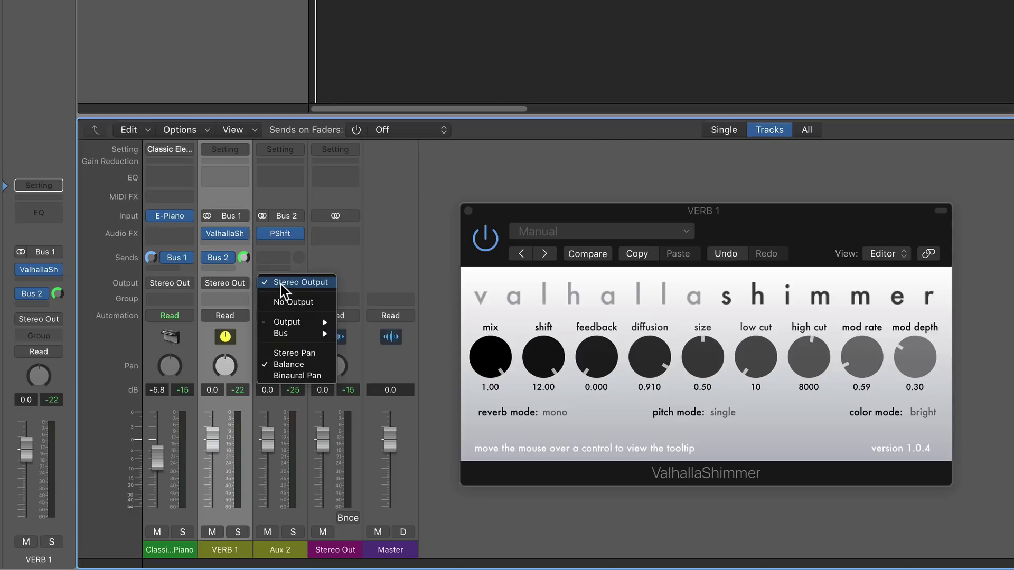
mouse_move(299, 333)
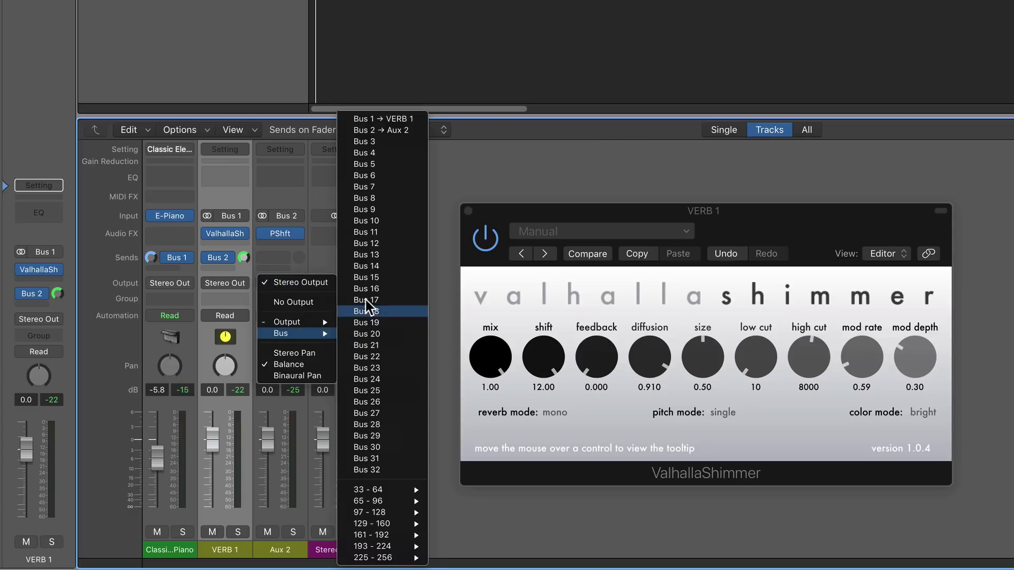
left_click(389, 119)
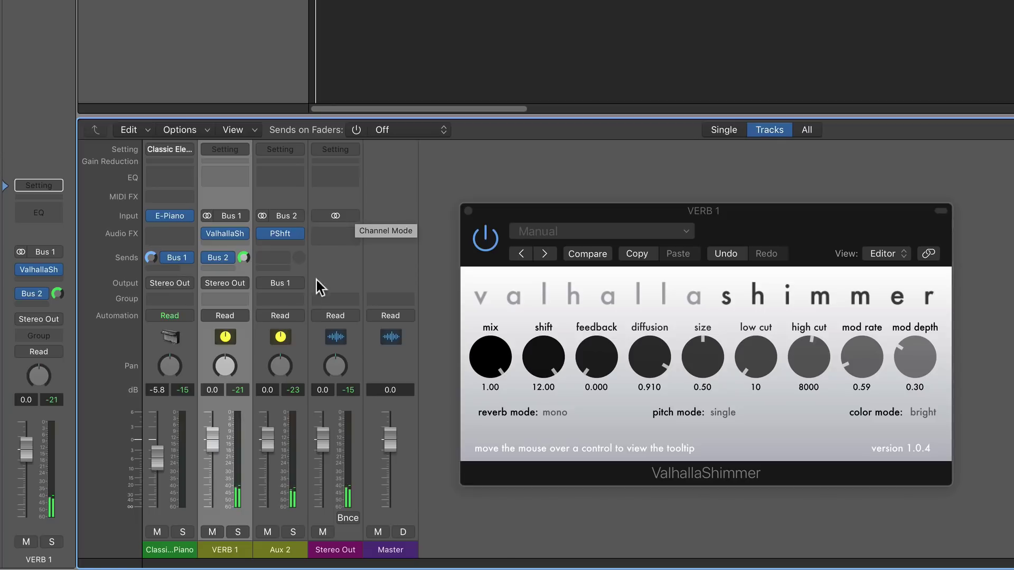
Lower the Bus 2 send on VERB 1 and set the Aux 2 fader to -4.7 dB.
left_click_drag(243, 257, 239, 267)
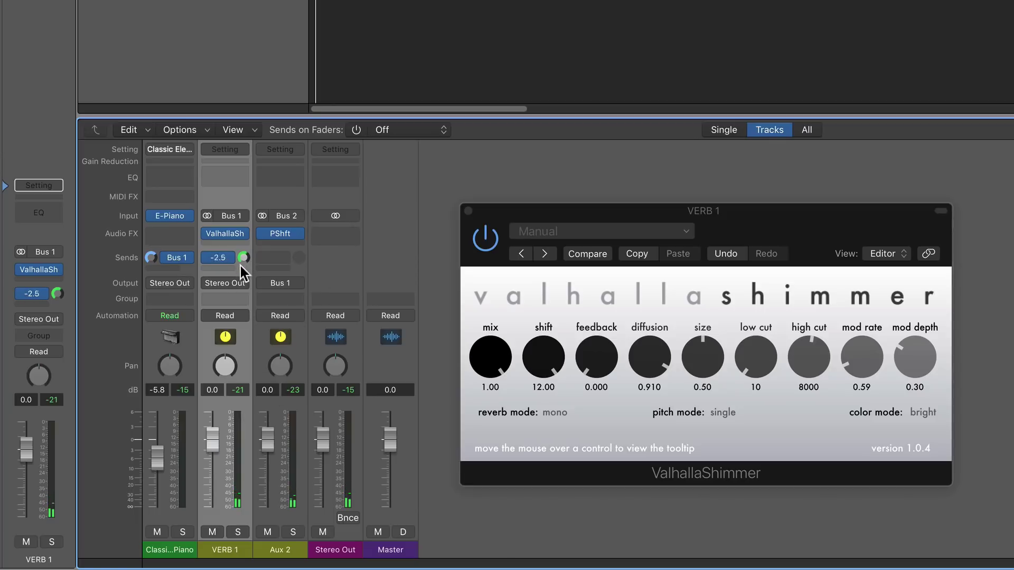
mouse_move(268, 436)
left_mouse_down()
mouse_move(268, 478)
mouse_move(268, 454)
left_mouse_up()
Bypass ValhallaShimmer on VERB 1 and set the Aux 2 fader to -2.1 dB.
left_click(208, 234)
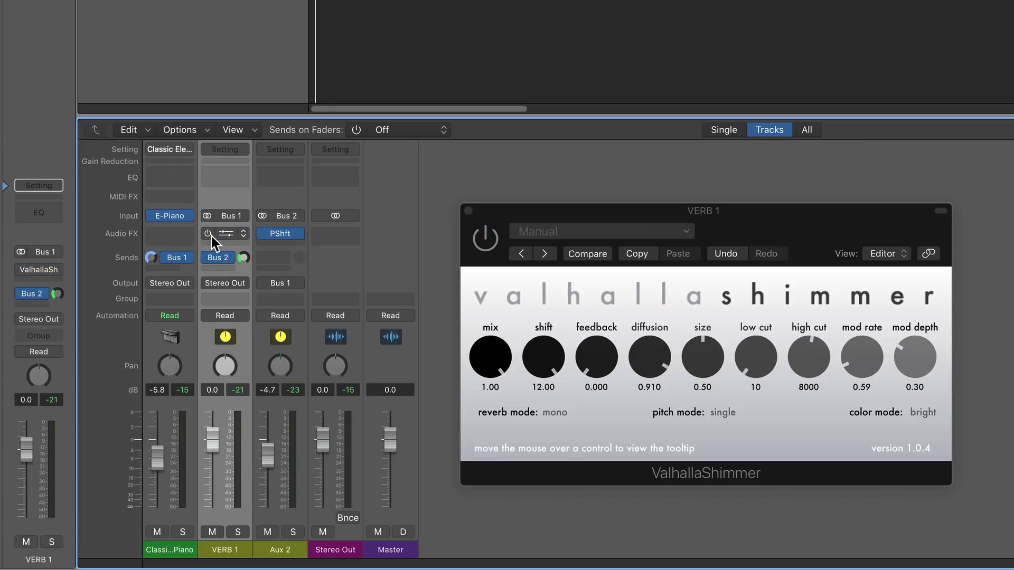
left_click_drag(264, 452, 270, 434)
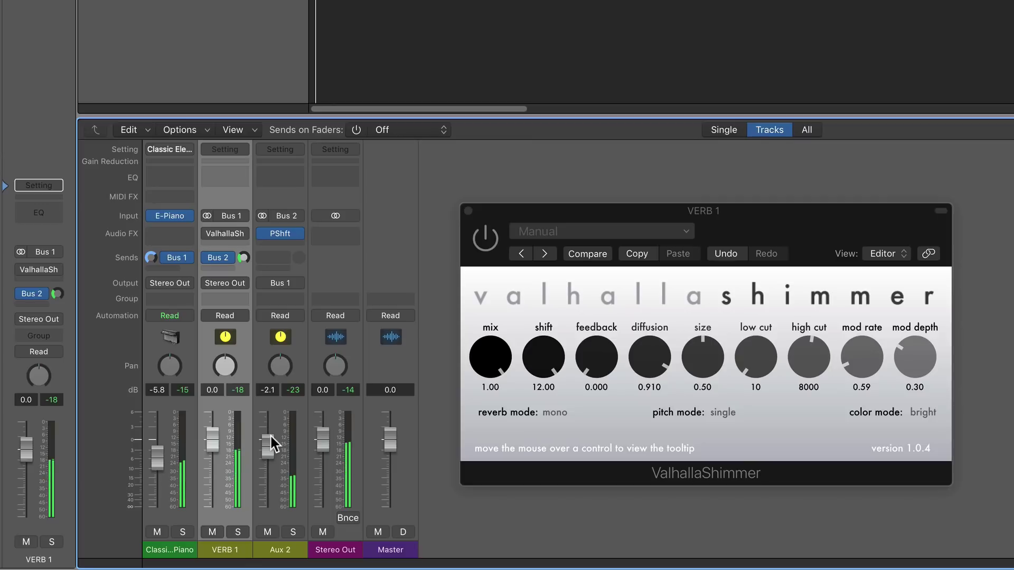
Set the Aux 2 Pitch Shifter to Manual timing with a 35.0 ms delay and 66 % crossfade, and close it.
mouse_move(289, 233)
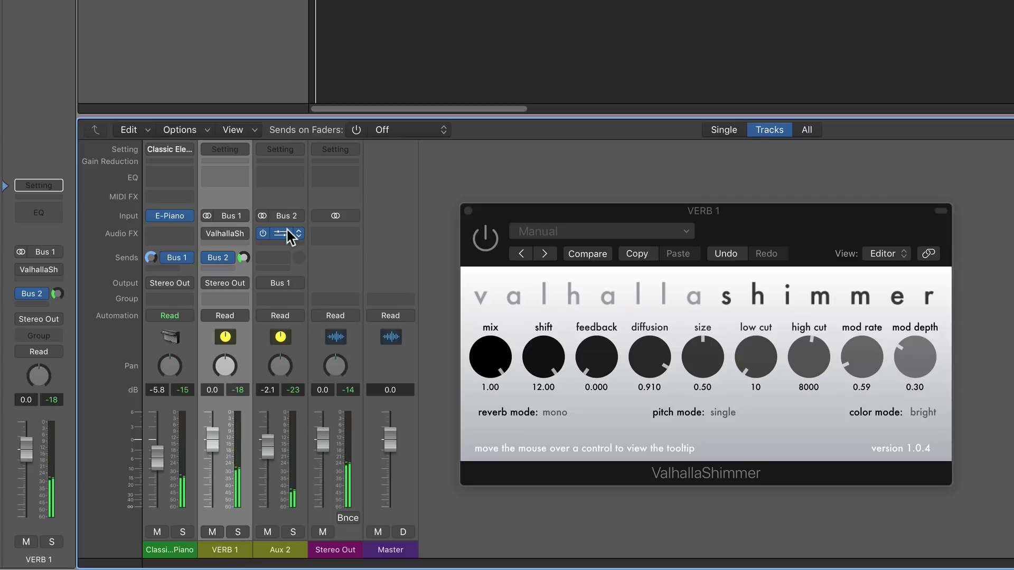
left_click(288, 233)
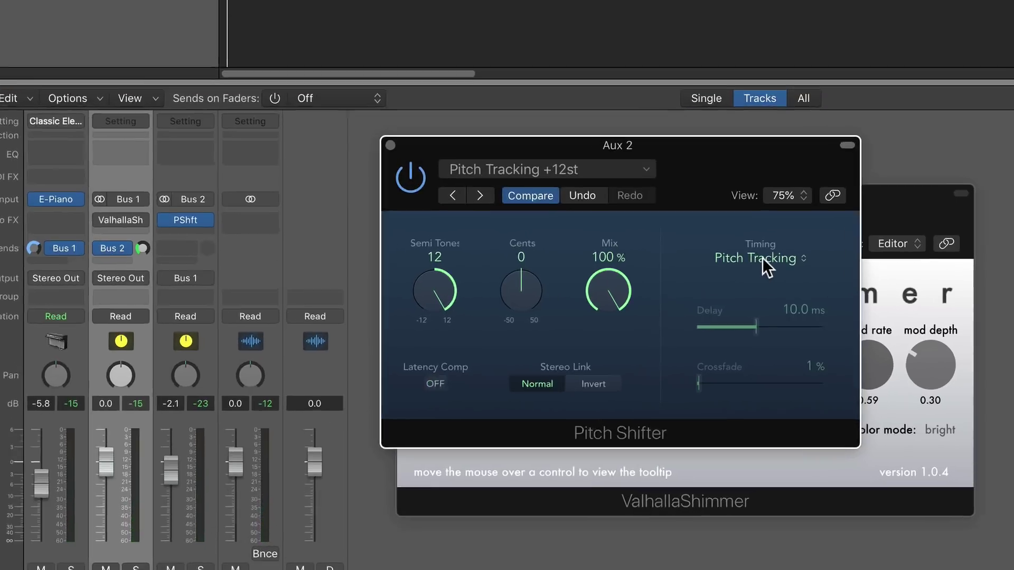
left_click(769, 266)
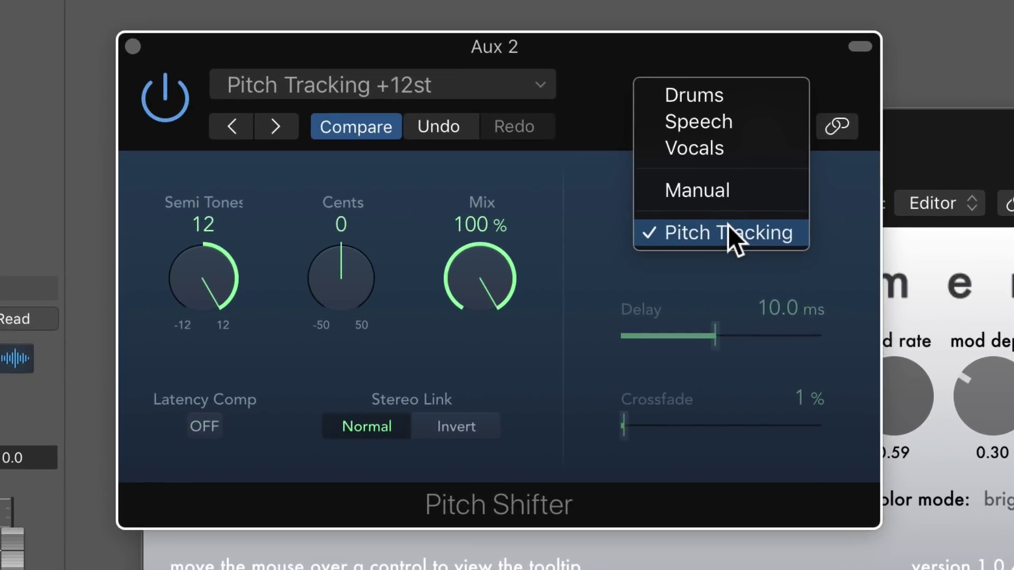
left_click(728, 192)
left_click_drag(717, 336, 791, 343)
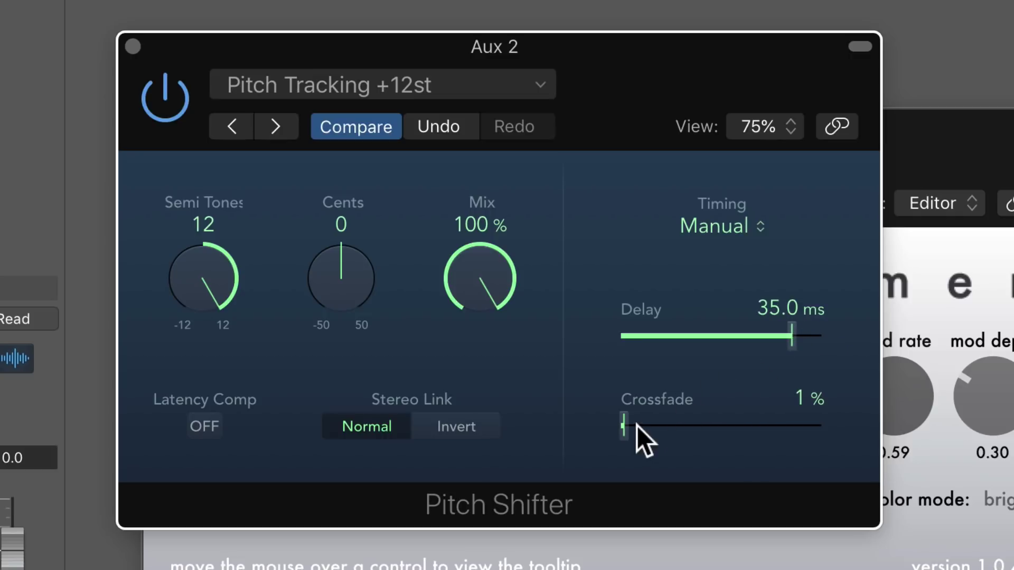
left_click_drag(637, 427, 683, 426)
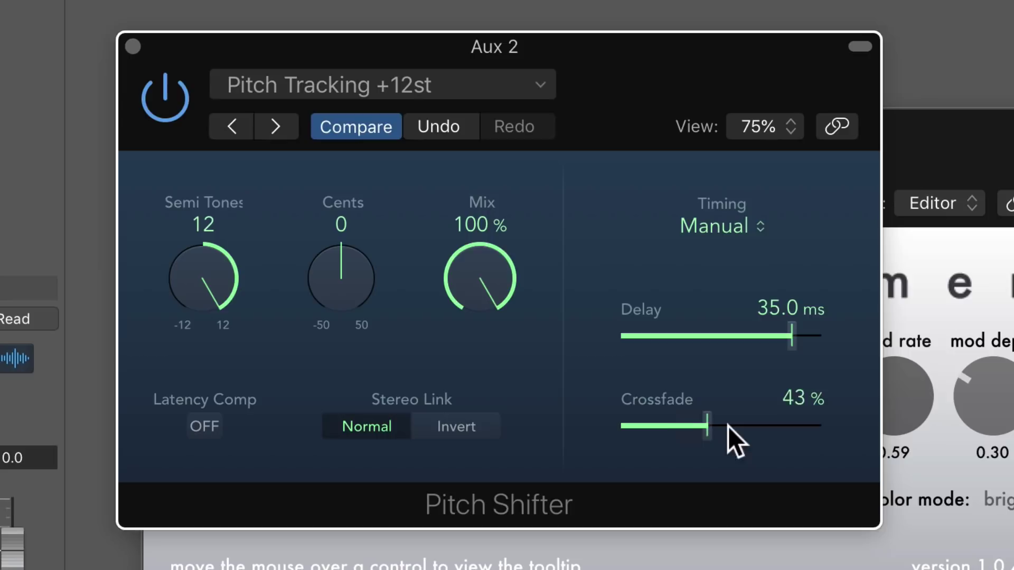
left_click_drag(728, 426, 764, 429)
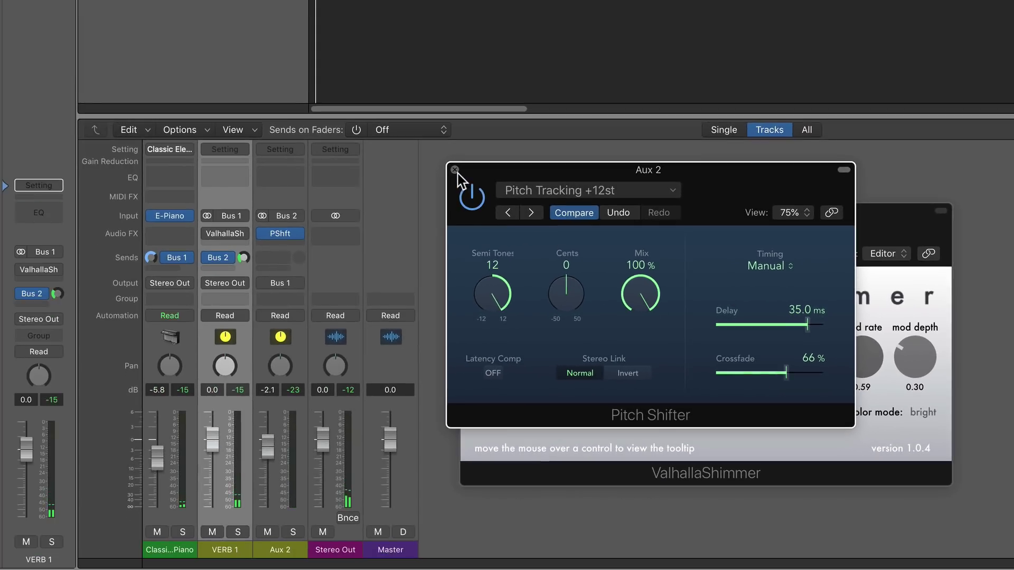
left_click(133, 47)
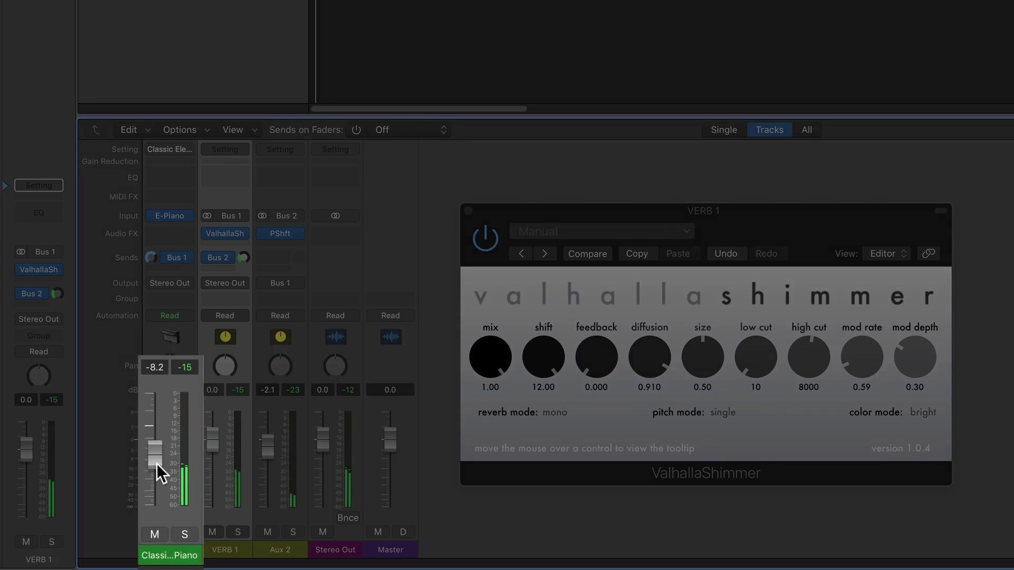
Pull the electric piano's fader down to -∞ and raise the Bus 2 send level on VERB 1.
left_click_drag(156, 465, 161, 541)
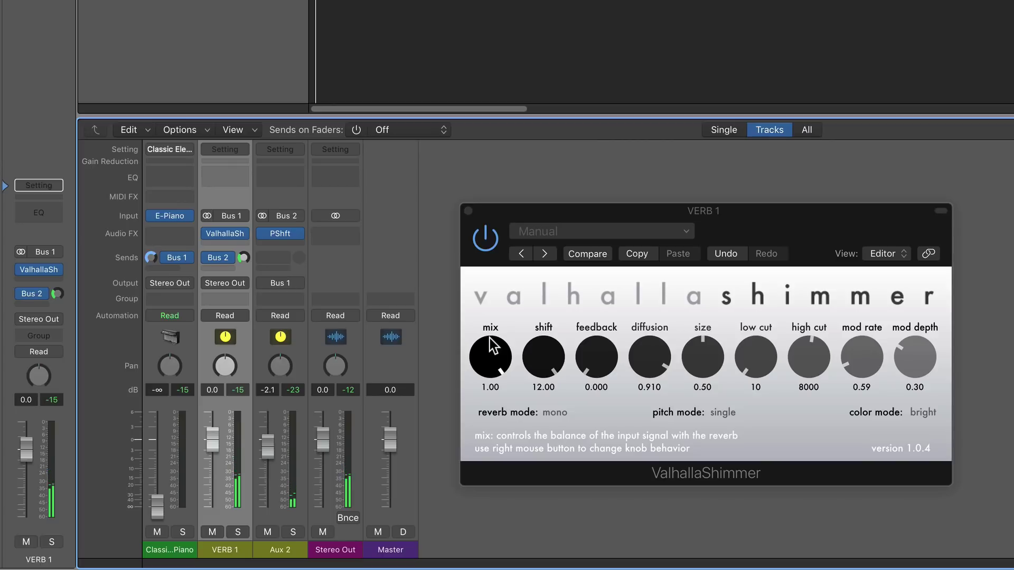
left_click_drag(246, 259, 264, 246)
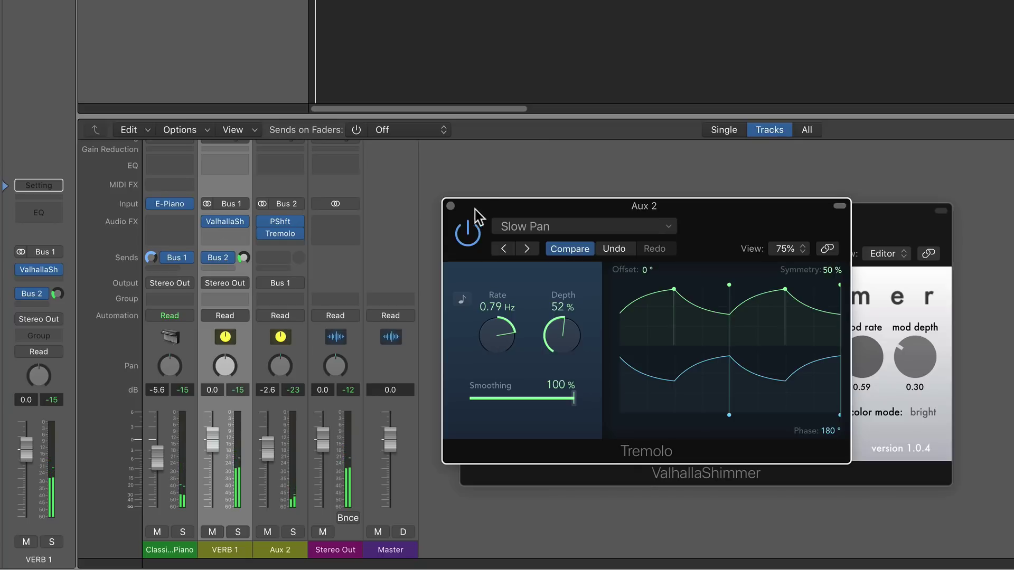
mouse_move(242, 257)
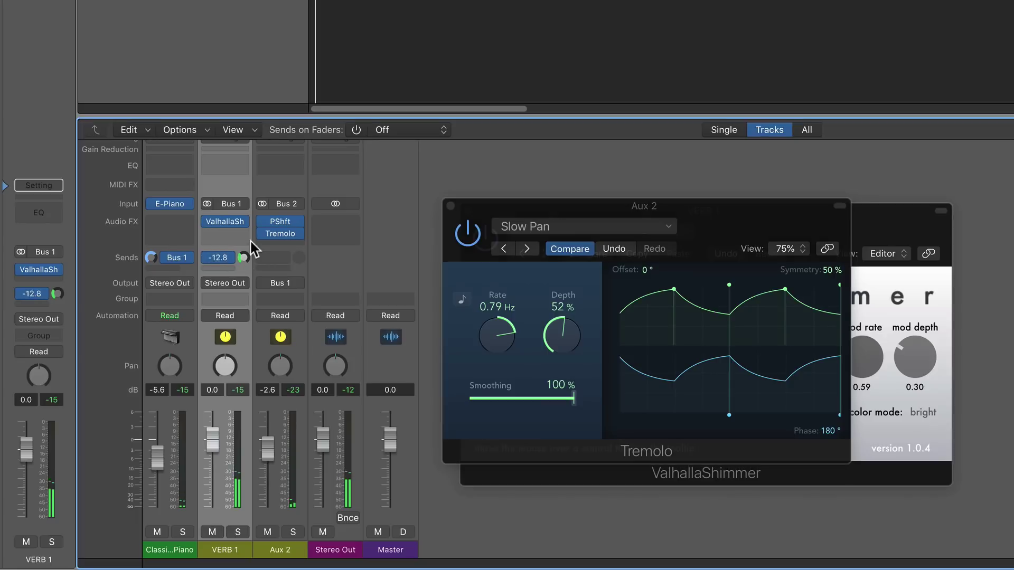
left_click_drag(250, 241, 259, 202)
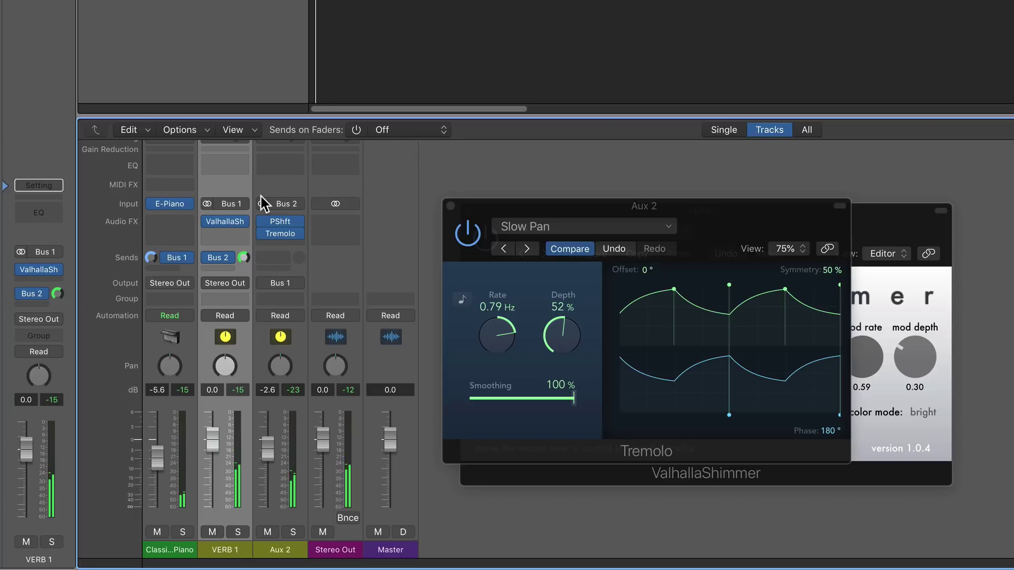
Hide the open plug-in windows and bypass ValhallaShimmer on the VERB 1 channel.
key("v")
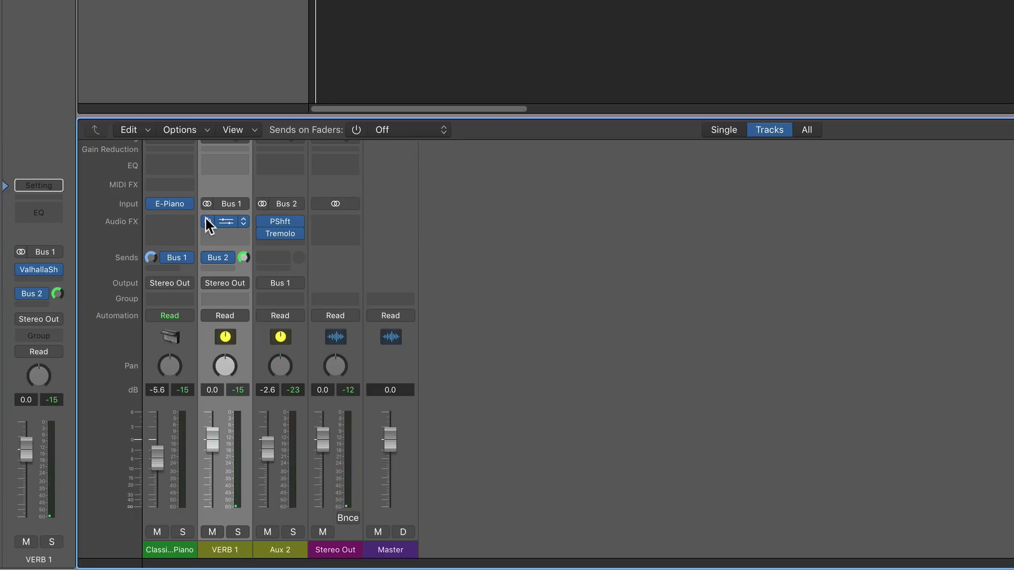
left_click(208, 221)
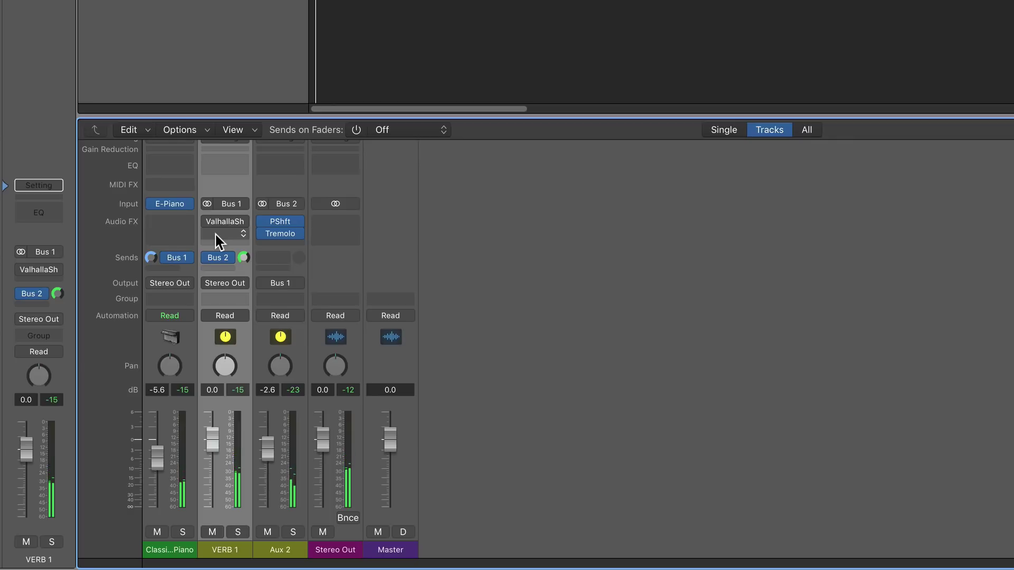
Insert a stereo Space Designer below ValhallaShimmer on VERB 1 and set its wet level to -3.0 dB.
left_click(215, 235)
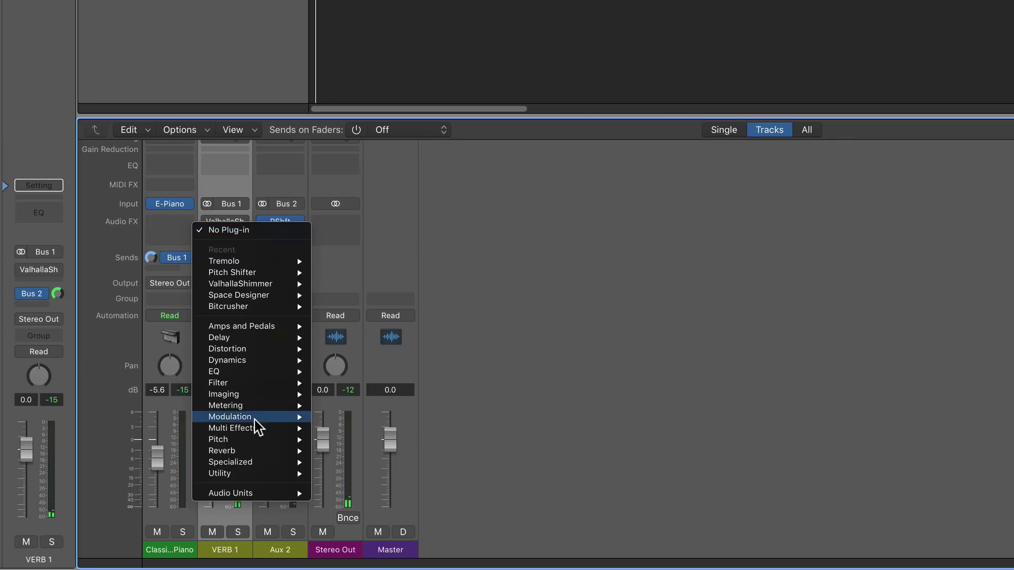
mouse_move(255, 451)
mouse_move(391, 484)
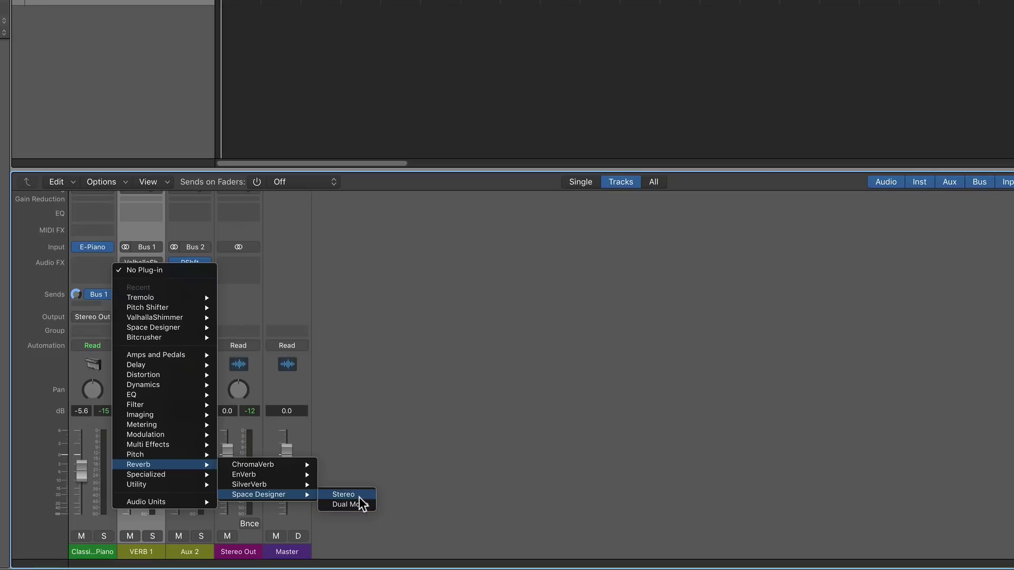
left_click(417, 500)
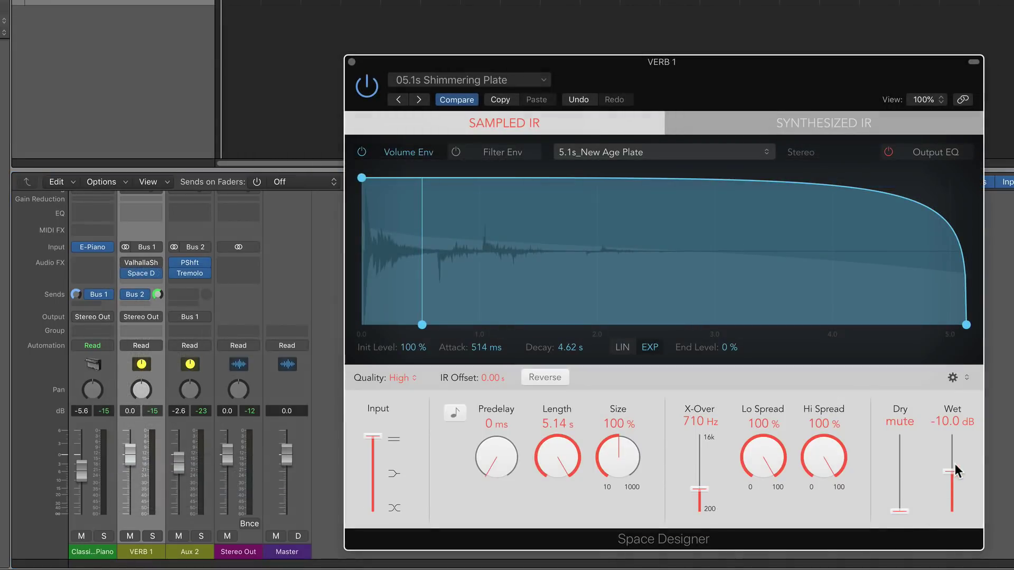
left_click_drag(955, 466, 975, 438)
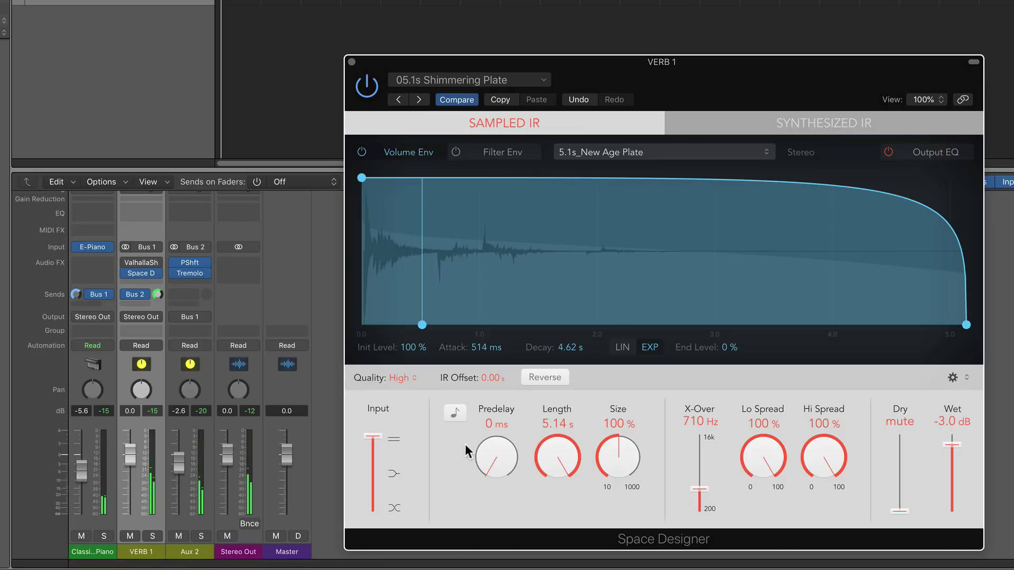
Set Space Designer's predelay to 194 ms, size to 140 % and length to 6.40 s.
left_click_drag(507, 464, 511, 427)
left_click_drag(624, 461, 636, 447)
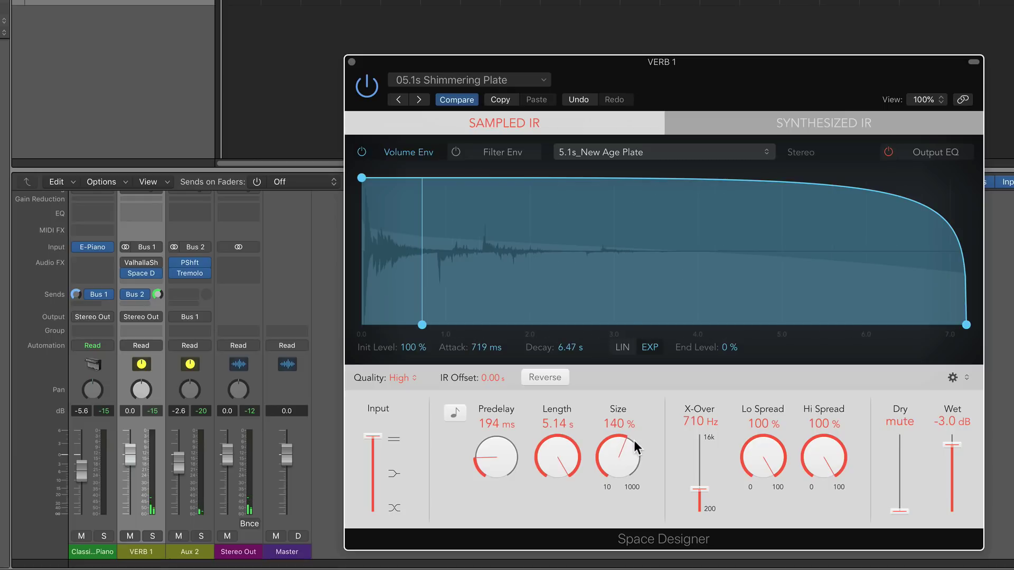
left_click_drag(553, 465, 549, 470)
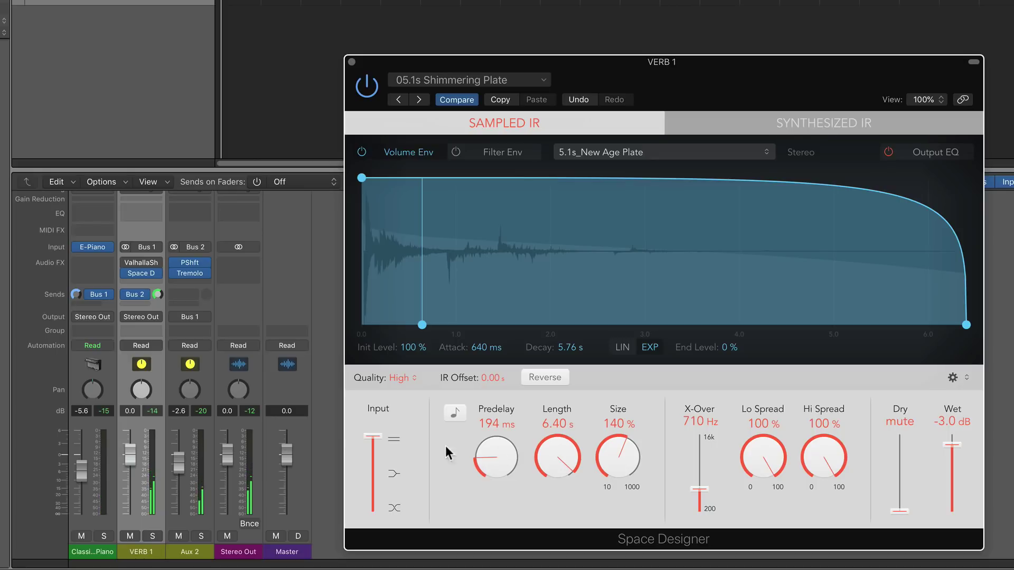
Insert Space Designer below the Tremolo on the Aux 2 channel.
left_click(200, 280)
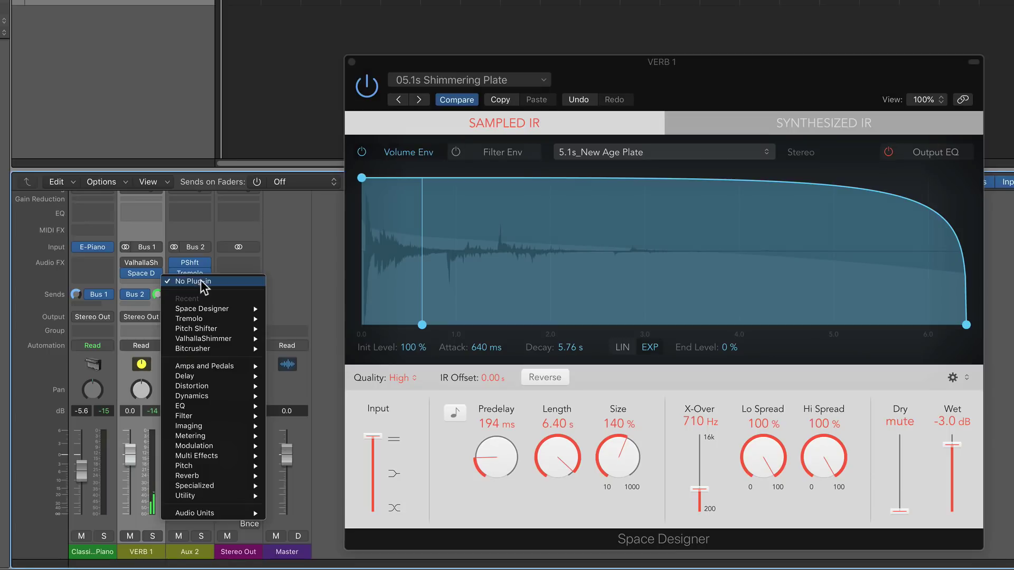
left_click(216, 308)
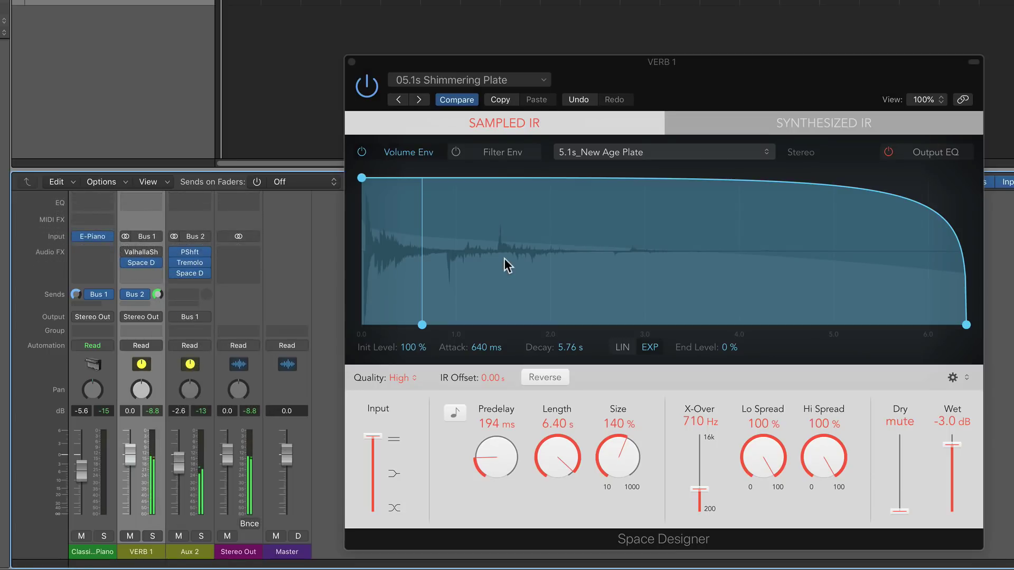
mouse_move(153, 255)
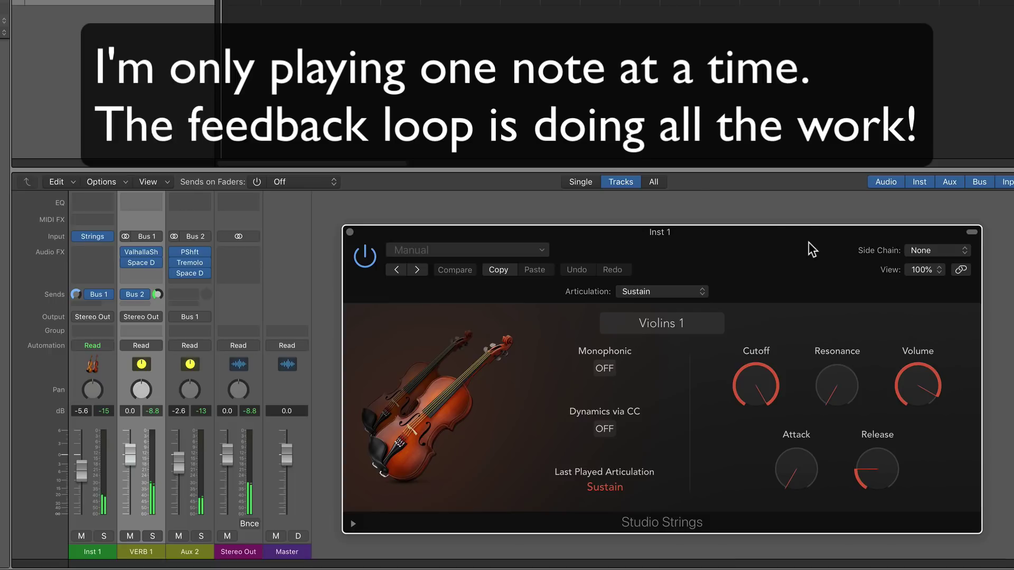
Switch the Studio Strings instrument to Cellos and lower the Inst 1 fader to -9.0 dB.
left_click(684, 322)
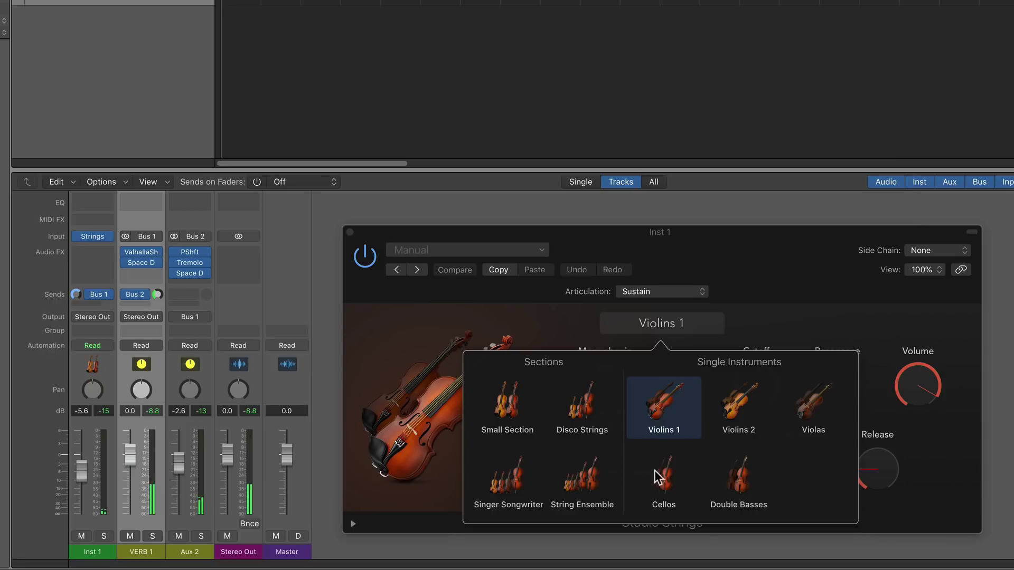
left_click(655, 483)
left_click(753, 310)
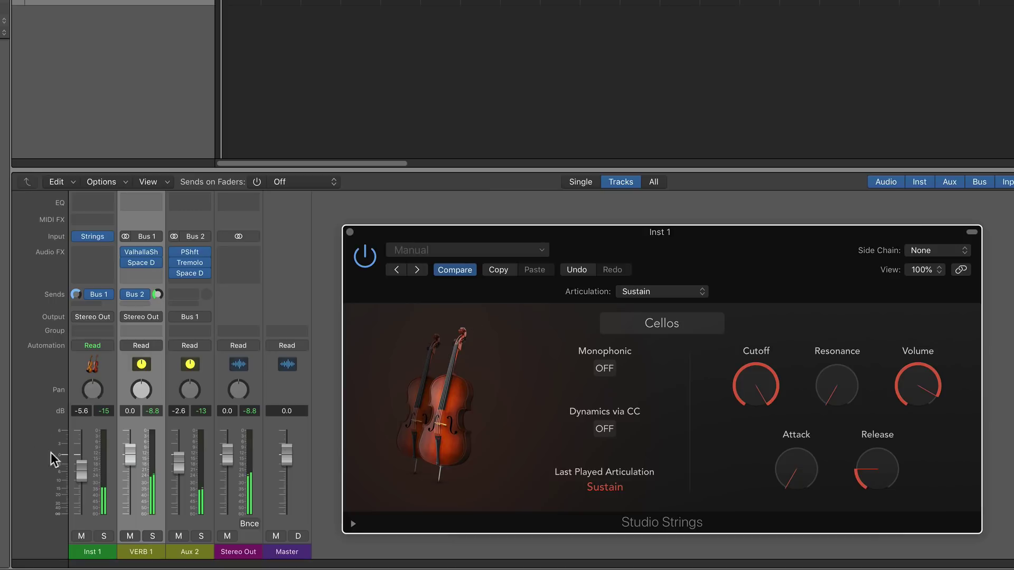
left_click_drag(84, 468, 86, 483)
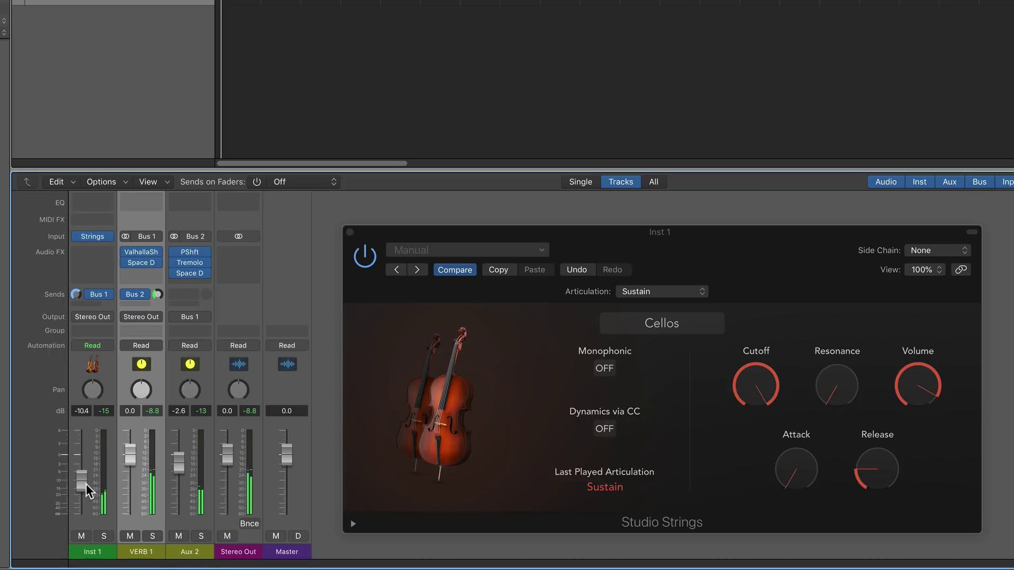
left_click_drag(86, 484, 86, 480)
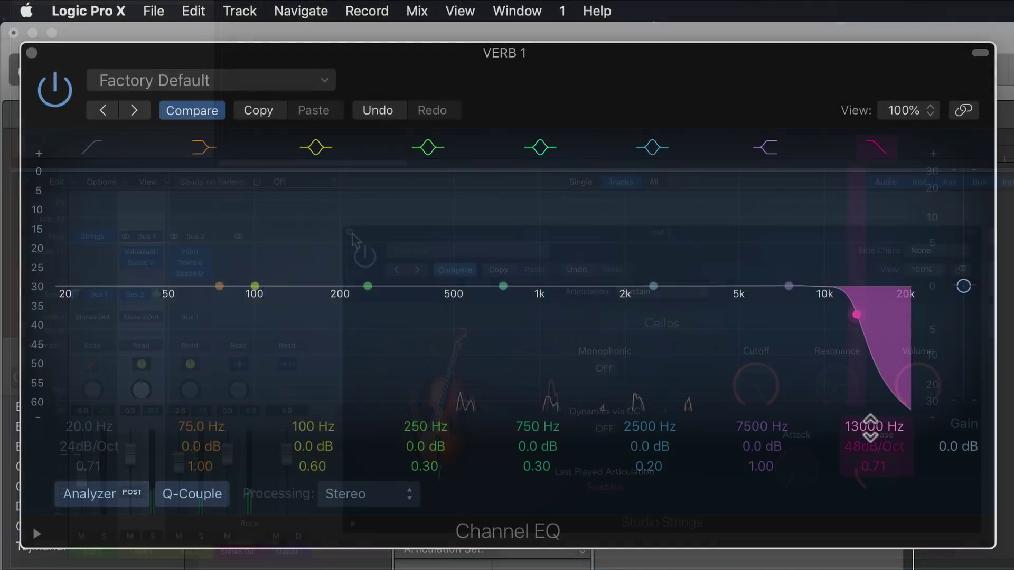
Set the high cut of VERB 1's Channel EQ to 6700 Hz with a gentler slope, and close the EQ.
left_click_drag(856, 315, 788, 315)
left_click_drag(870, 422, 870, 429)
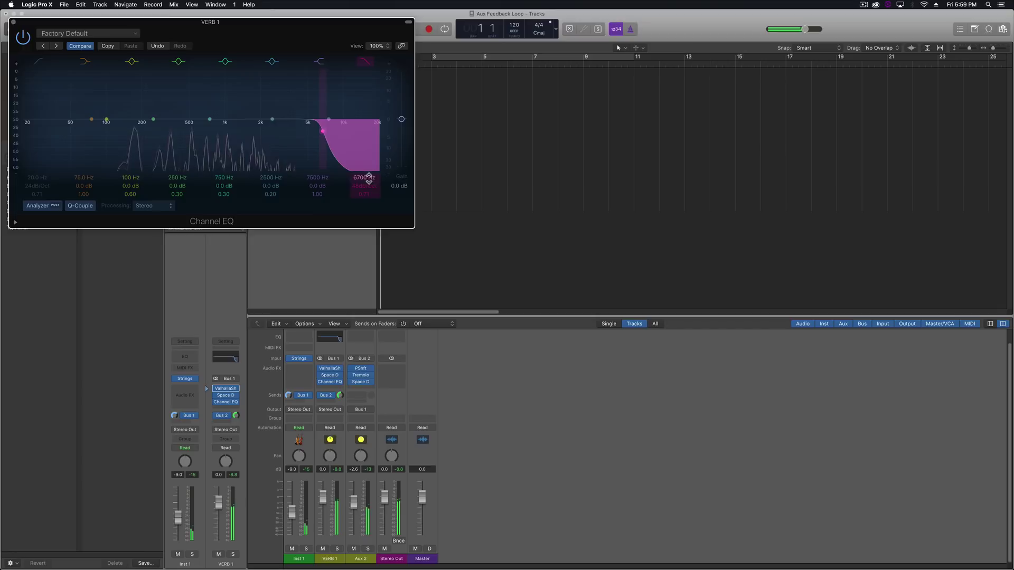
left_click_drag(365, 186, 365, 201)
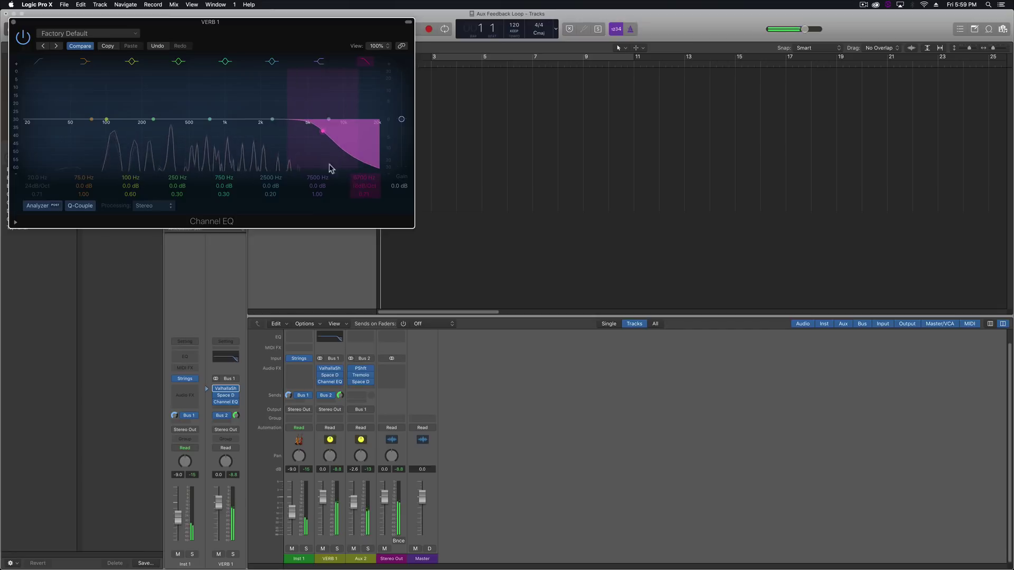
left_click(14, 25)
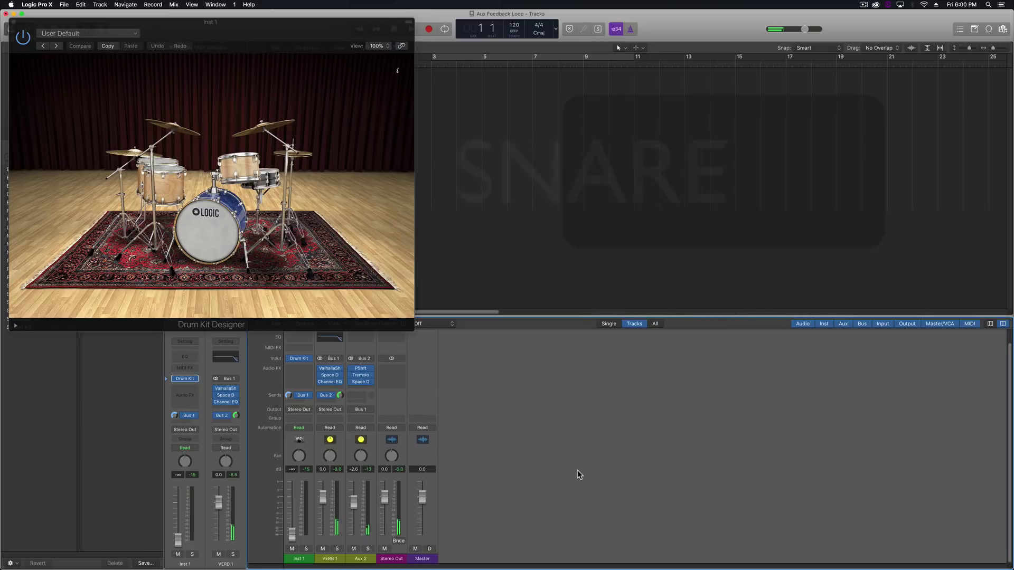
Close the Drum Kit Designer window and load the Fuji-Koto synth keyboard preset into the ES2.
left_click(13, 23)
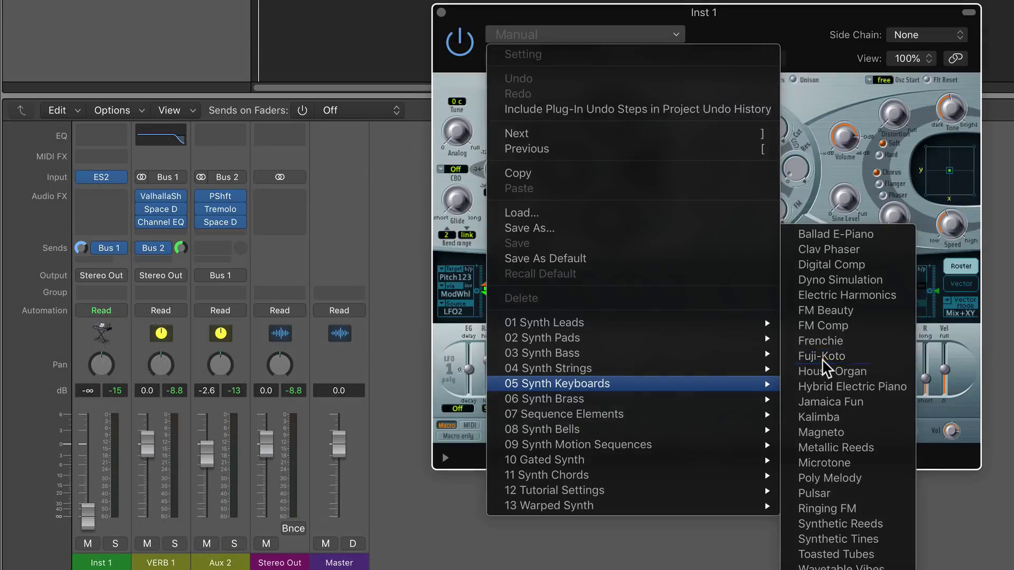
left_click(826, 359)
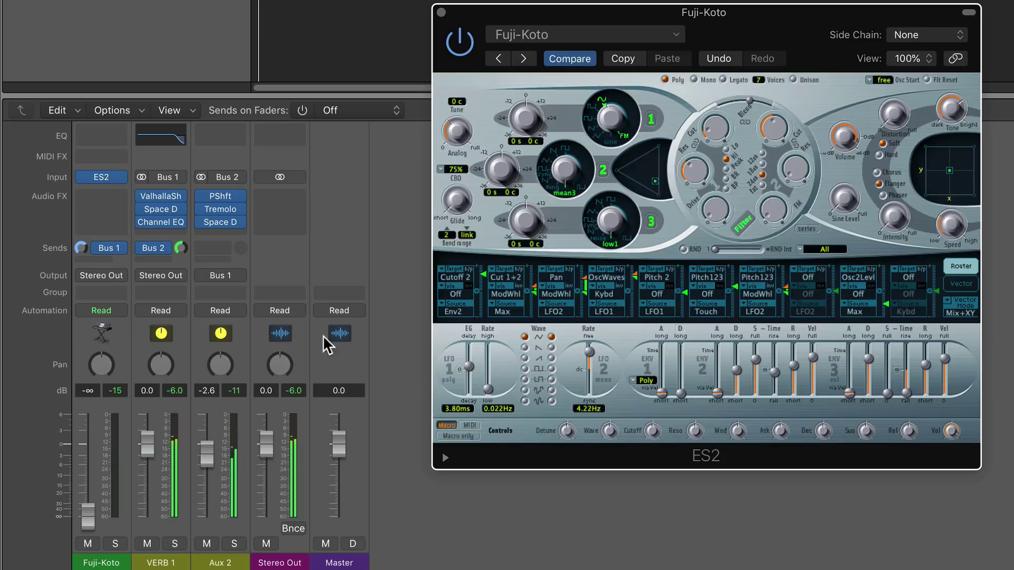
Lower VERB 1's Bus 2 send level, then raise the Fuji-Koto fader to -5.1 dB and return it to -∞.
left_click(180, 250)
left_click_drag(180, 252, 180, 271)
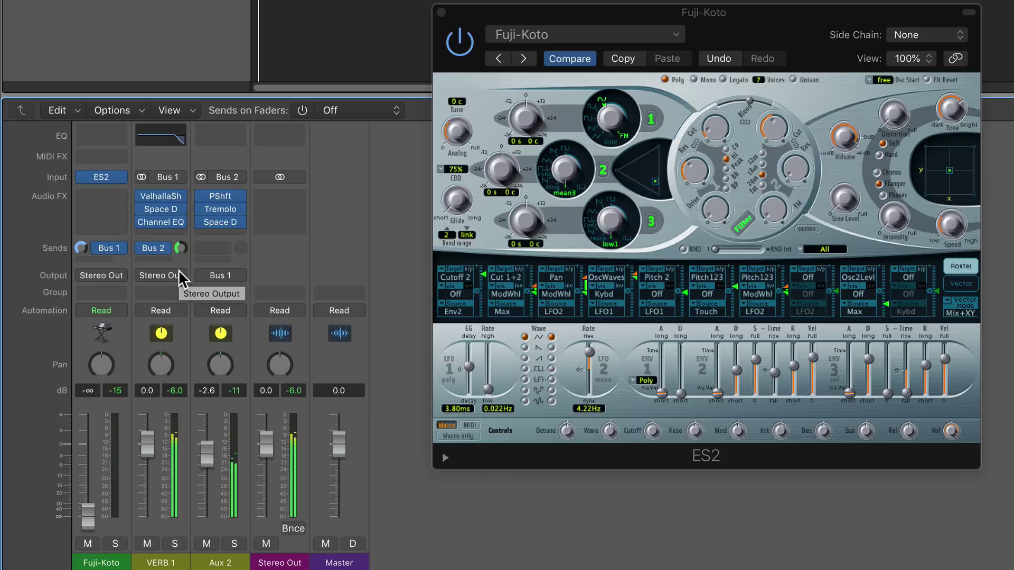
left_click_drag(88, 515, 88, 462)
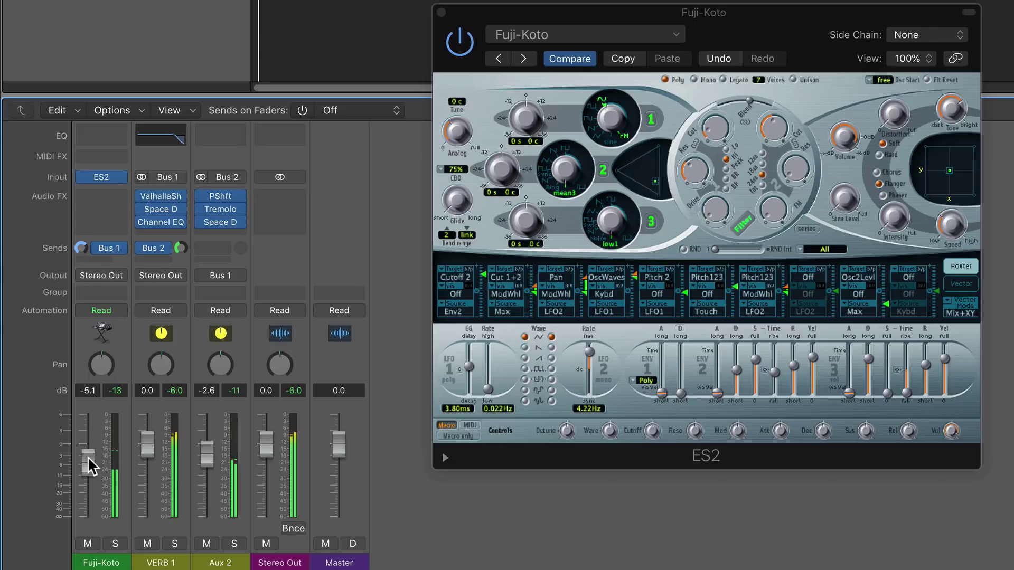
left_click_drag(88, 462, 88, 517)
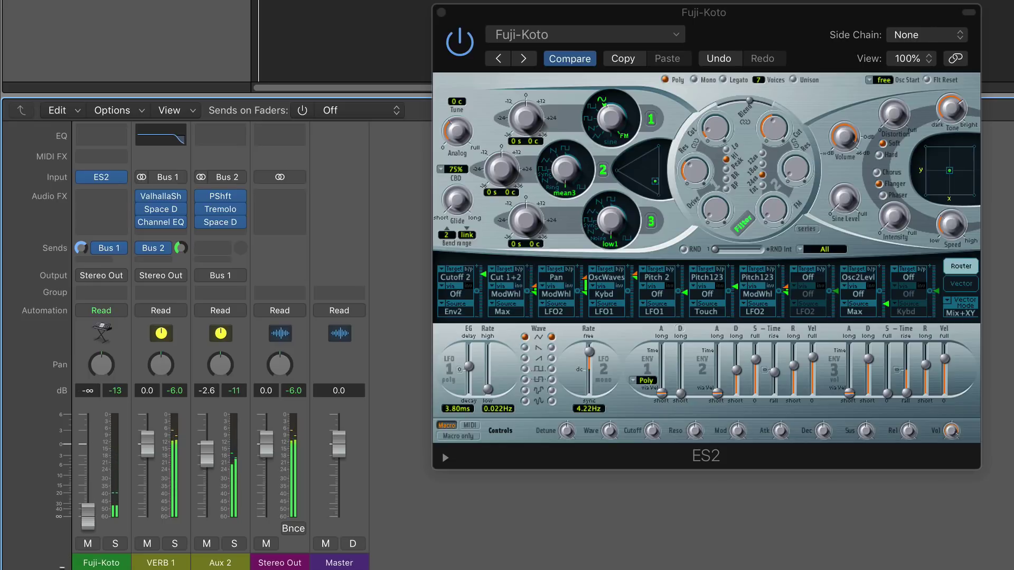